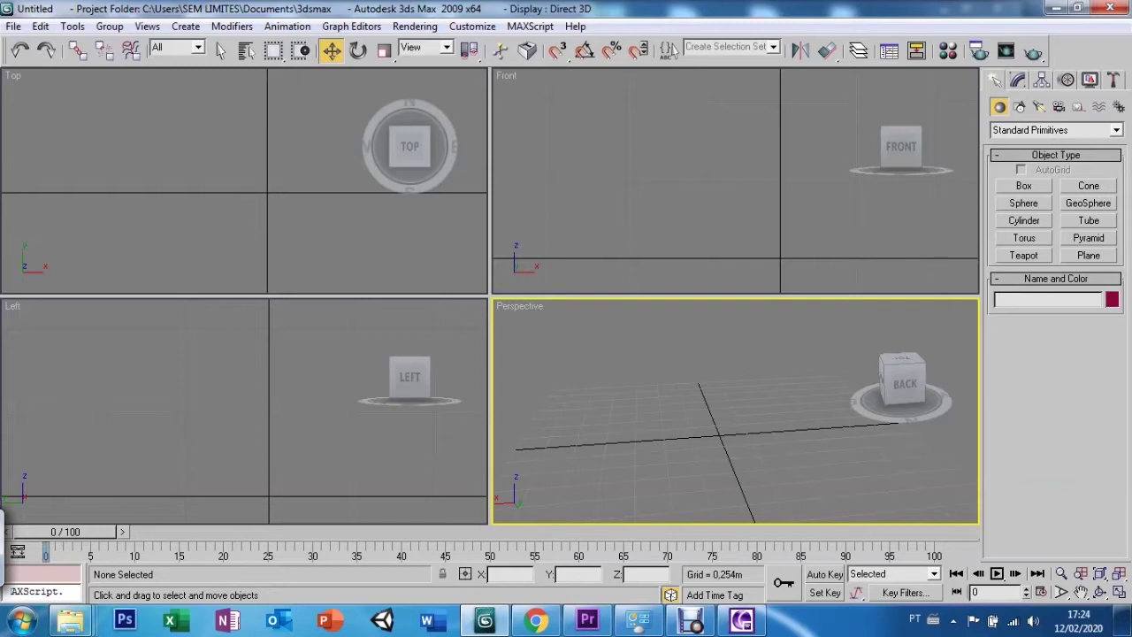
# Create a flat blue box on the grid and a taller green box beside it
pyautogui.click(1023, 186)
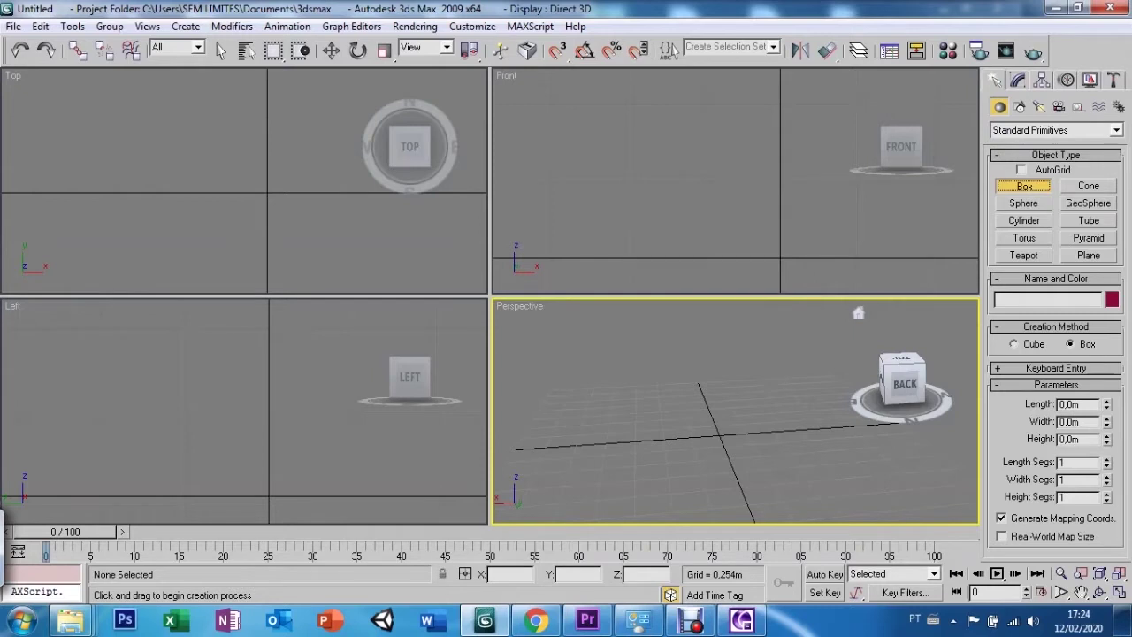
pyautogui.moveTo(623, 432)
pyautogui.mouseDown()
pyautogui.moveTo(707, 481)
pyautogui.moveTo(759, 473)
pyautogui.mouseUp()
pyautogui.click(759, 466)
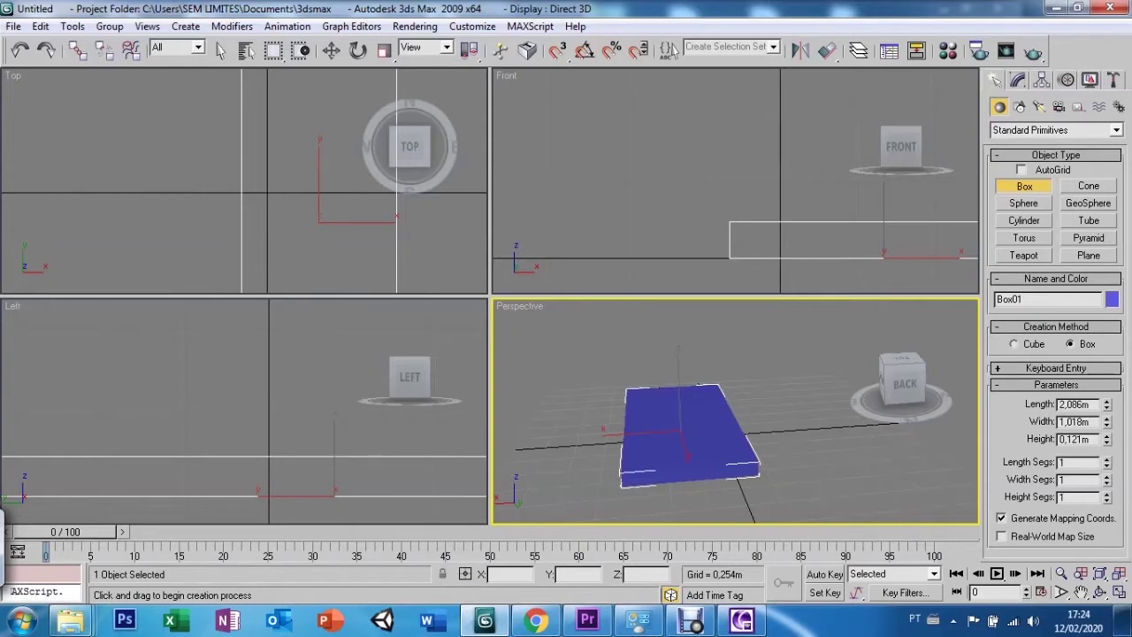
pyautogui.moveTo(44, 109); pyautogui.dragTo(207, 264)
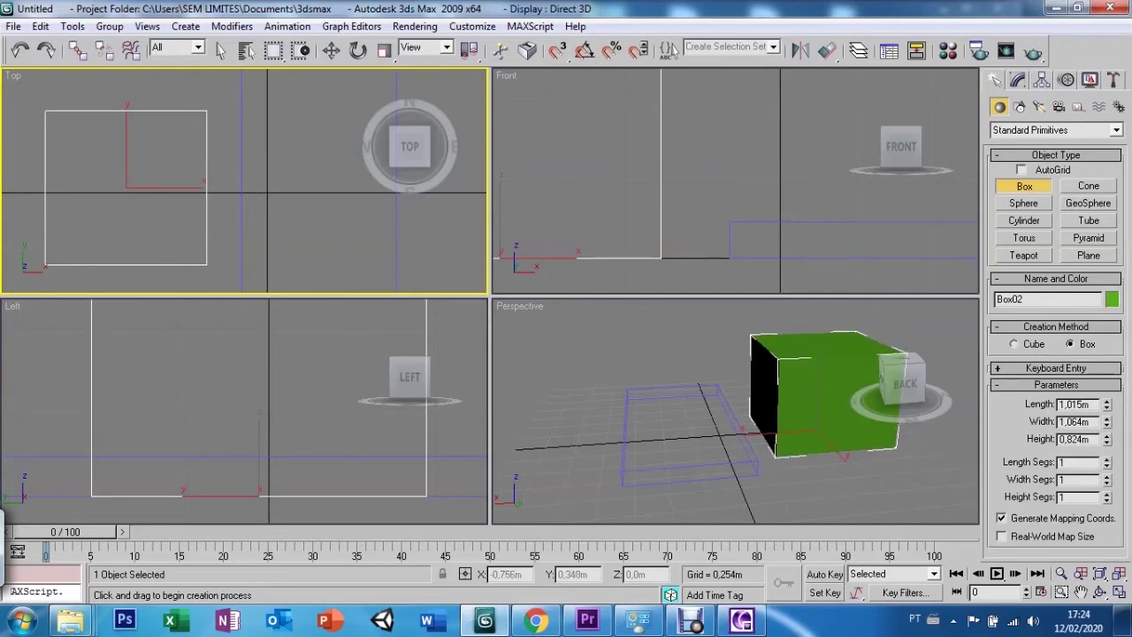
pyautogui.click(823, 354)
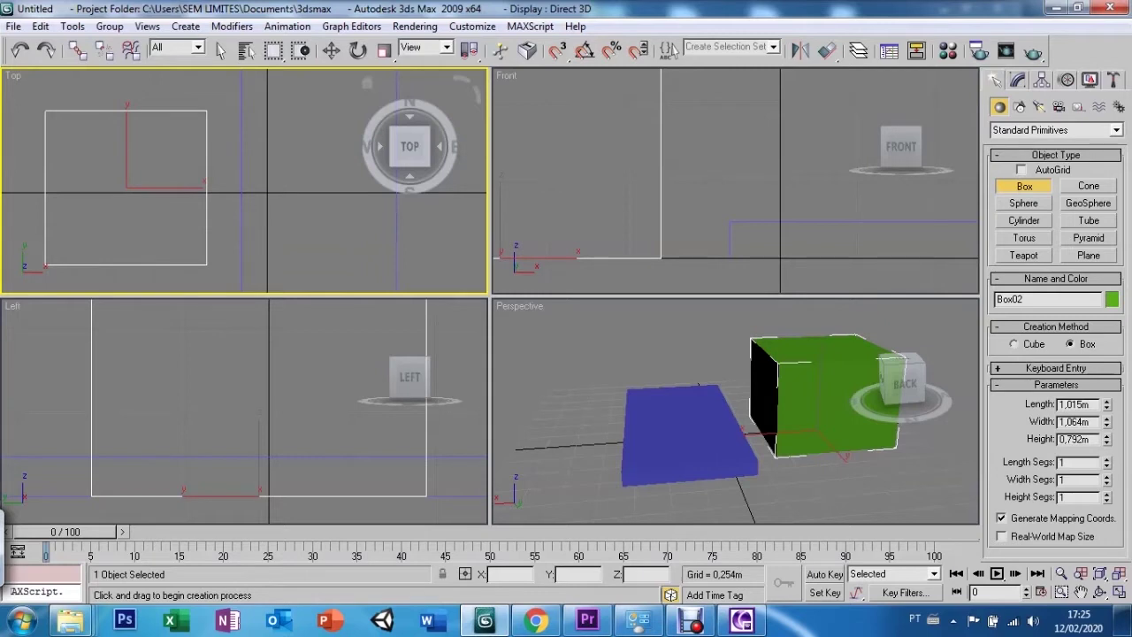
# Add a small blue cube, Box03 with 0,363m sides, left of the flat box in Perspective
pyautogui.click(796, 495)
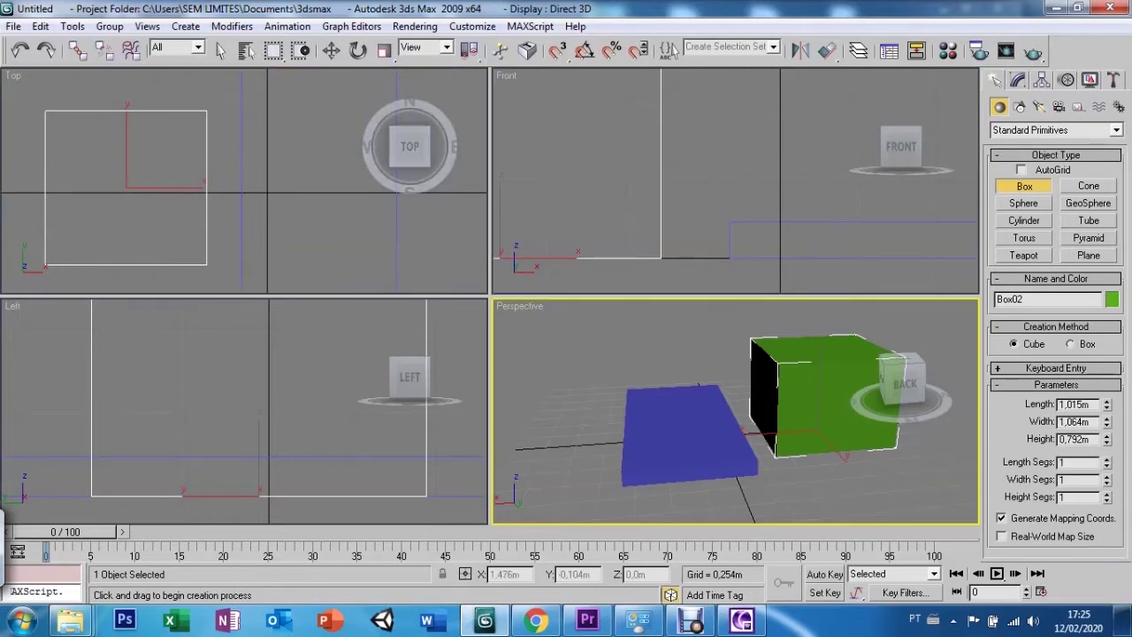
pyautogui.moveTo(541, 442); pyautogui.dragTo(566, 447)
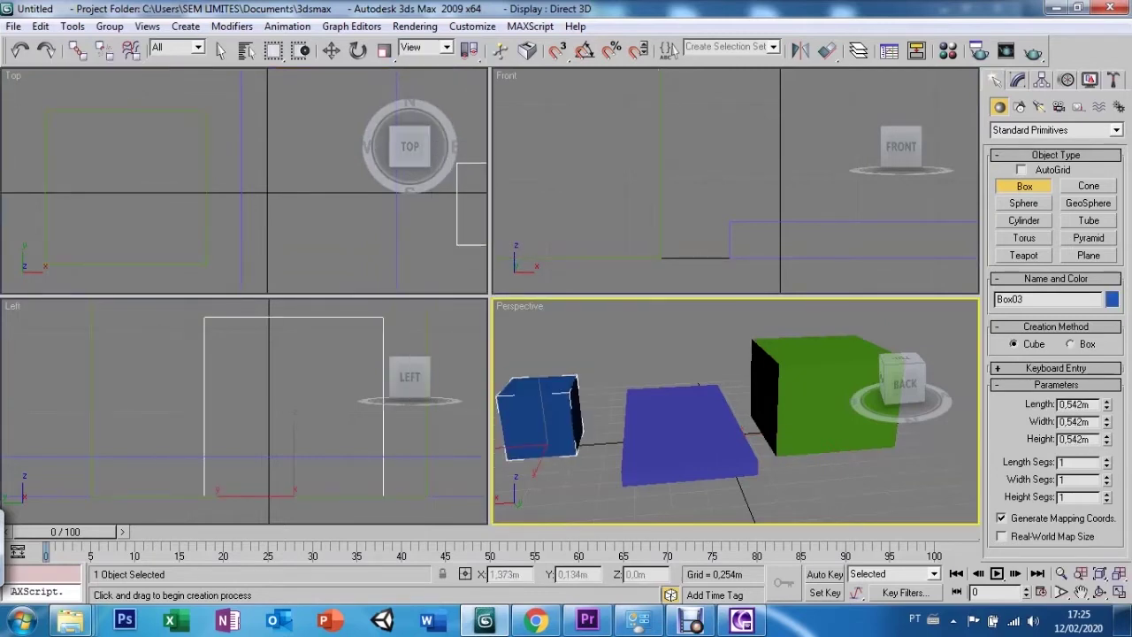
pyautogui.moveTo(566, 447); pyautogui.dragTo(571, 449)
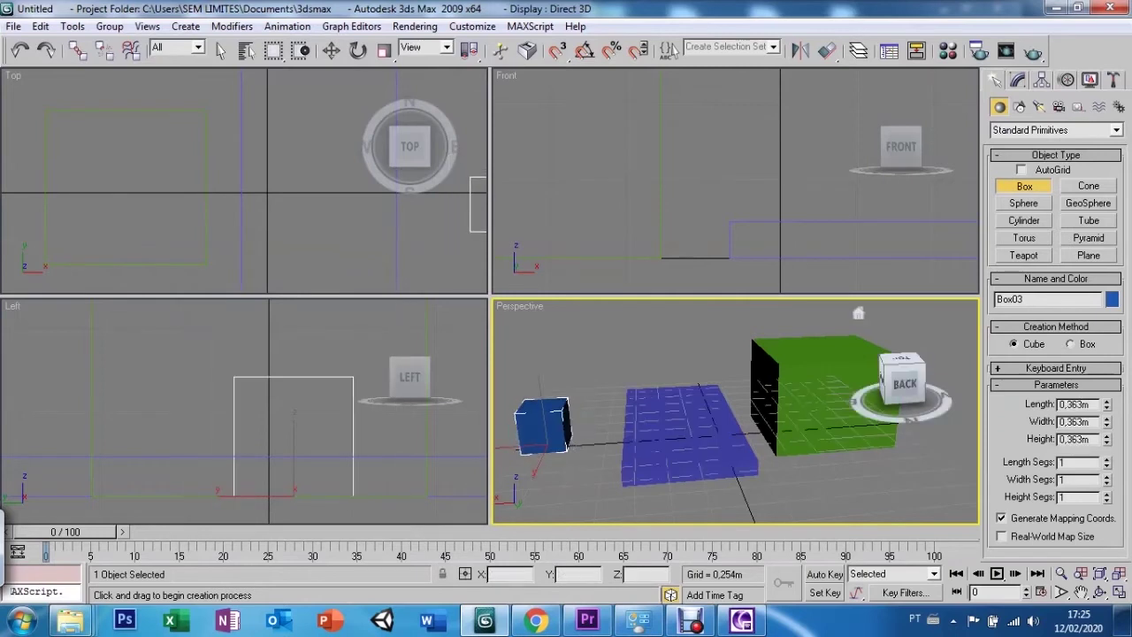
pyautogui.click(1023, 203)
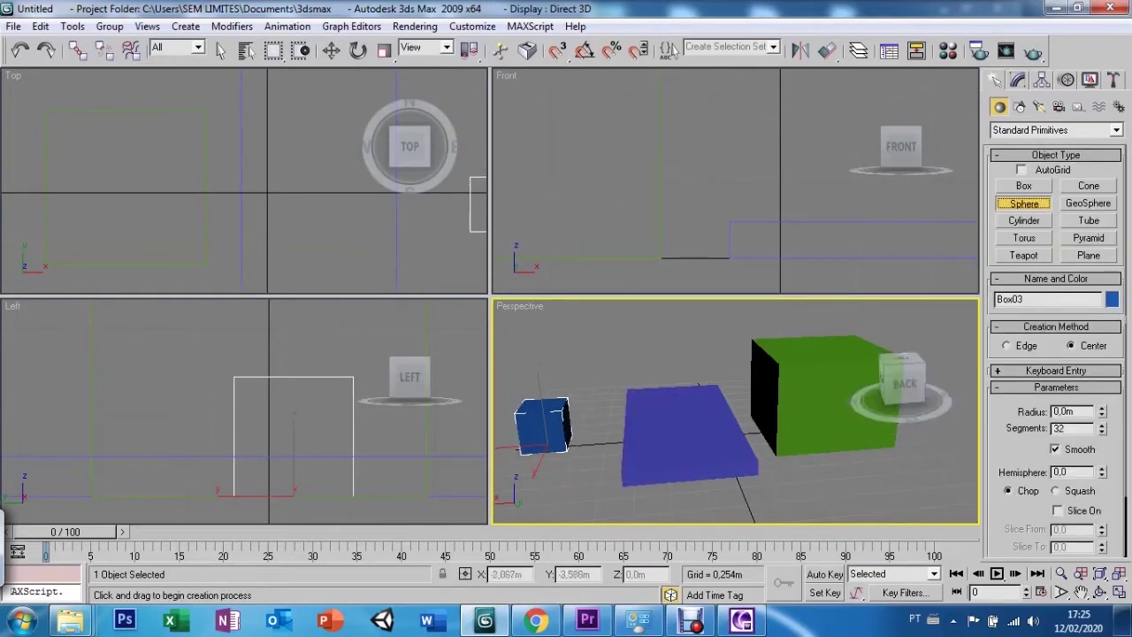
# Create a gold sphere in front of the green box and a pale yellow-green geosphere before the cube
pyautogui.moveTo(832, 473); pyautogui.dragTo(893, 471)
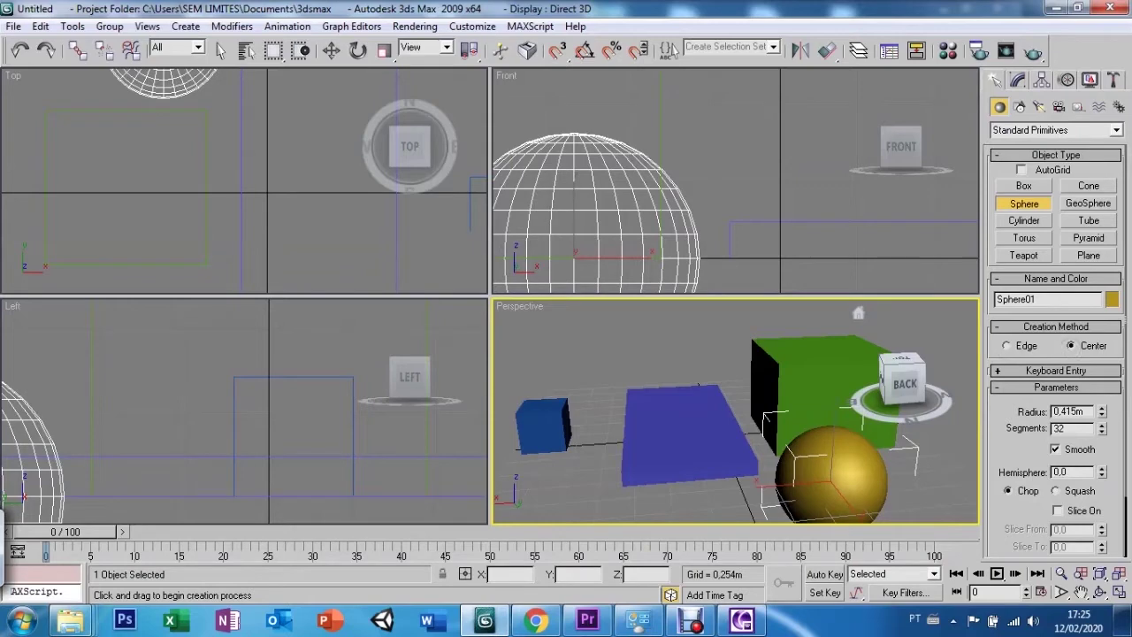
pyautogui.scroll(-2, 1056, 354)
pyautogui.scroll(-2, 1056, 354)
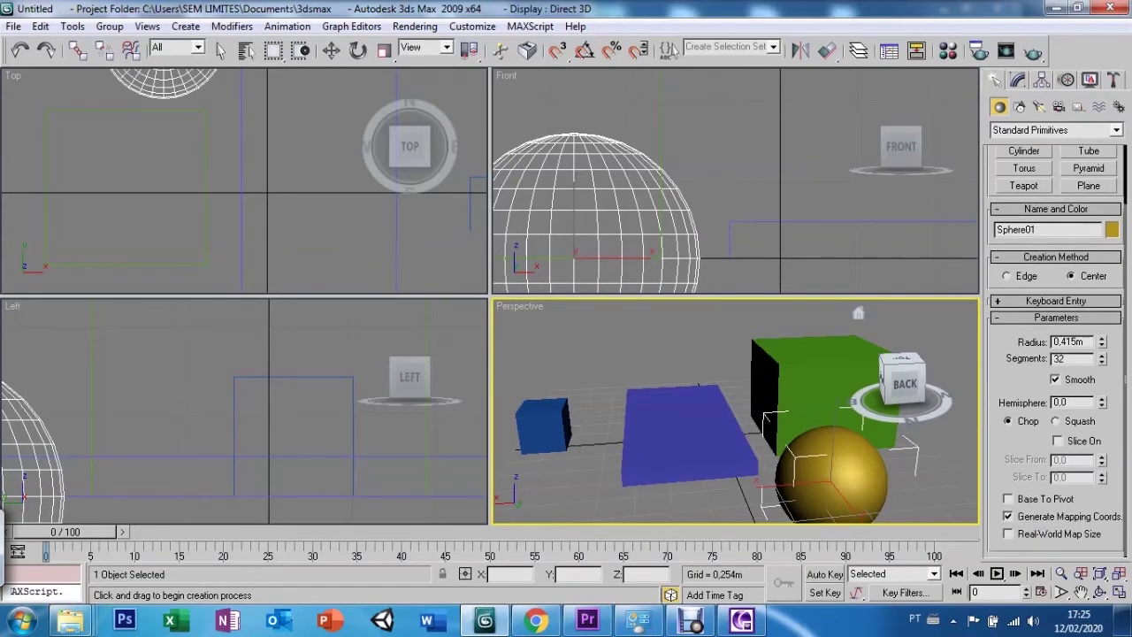
pyautogui.scroll(2, 1056, 353)
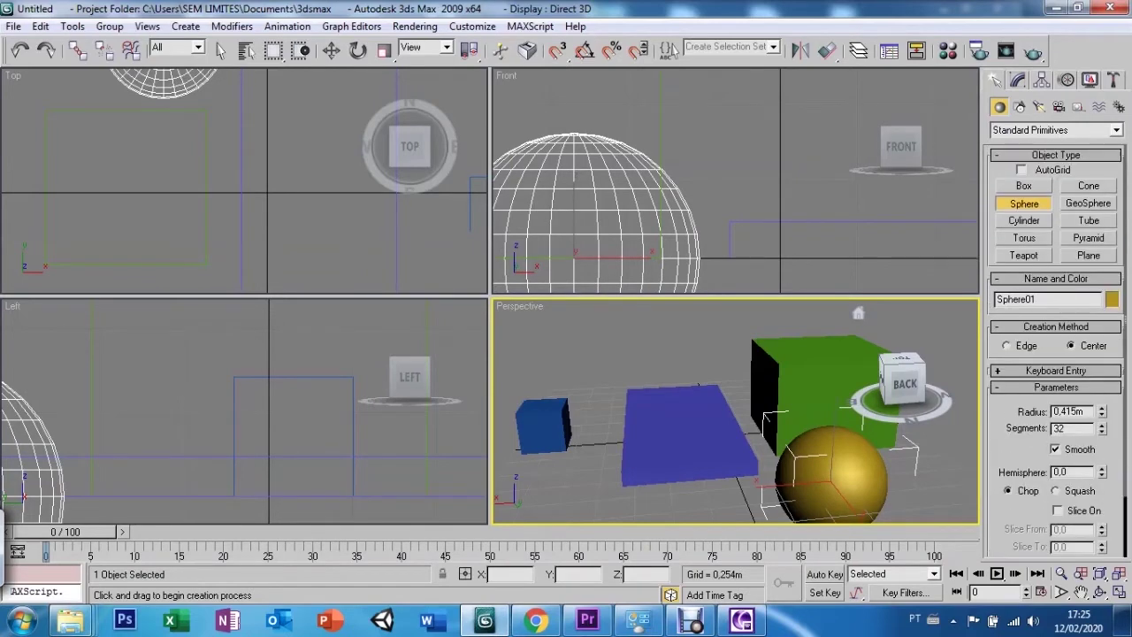
pyautogui.click(1088, 194)
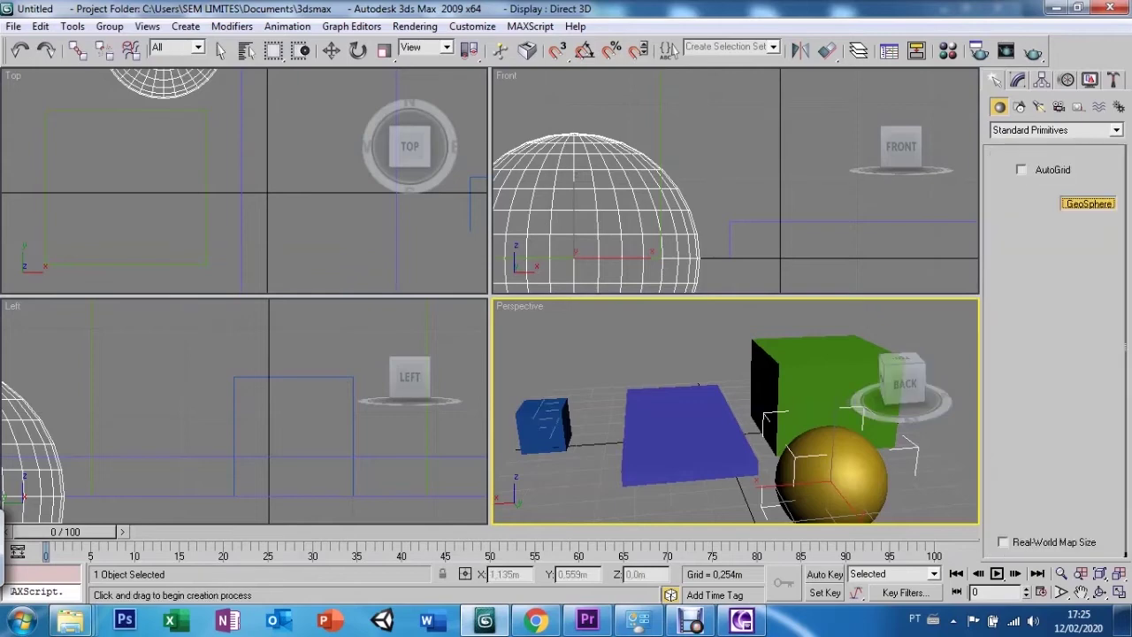
pyautogui.moveTo(571, 469); pyautogui.dragTo(619, 515)
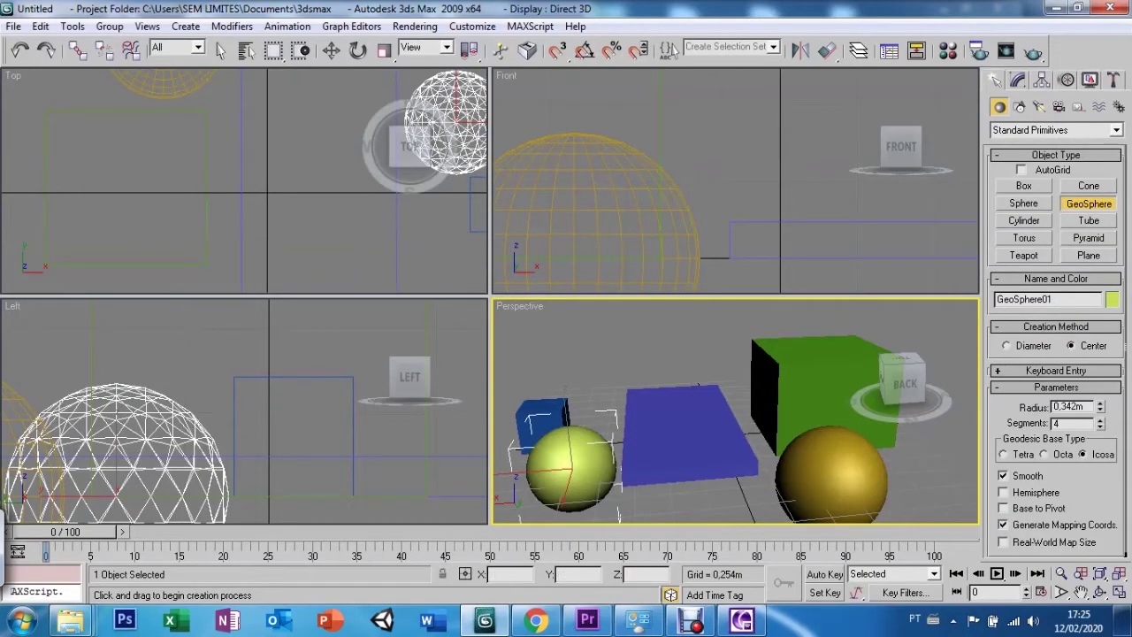
# Add a tall purple cylinder, 1,15m high, among the boxes
pyautogui.click(1024, 220)
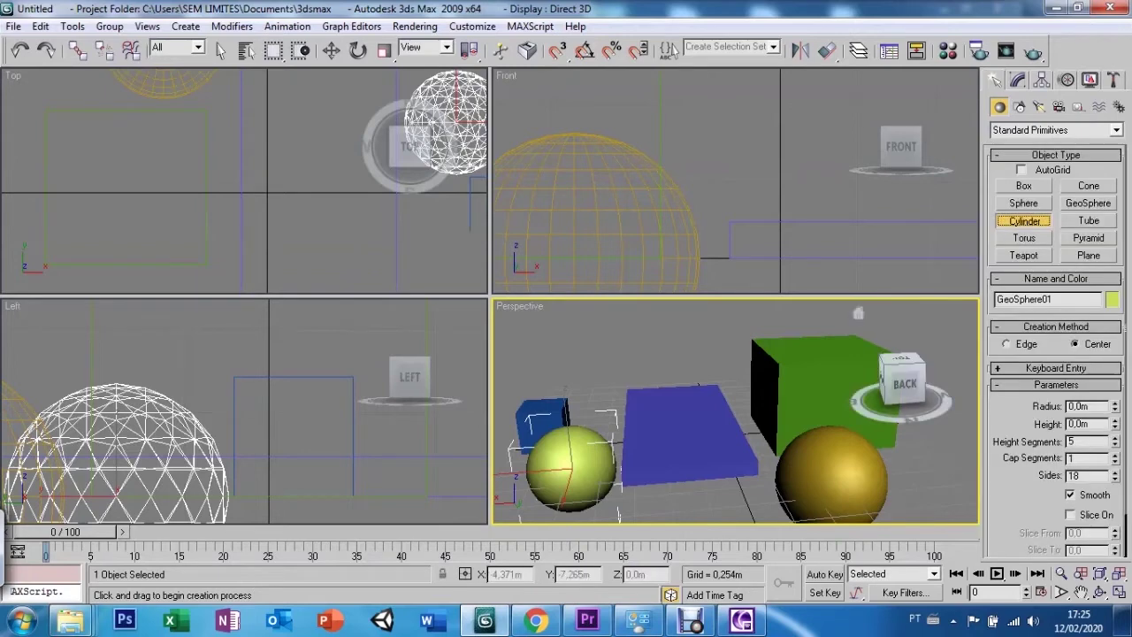
pyautogui.moveTo(724, 506); pyautogui.dragTo(751, 506)
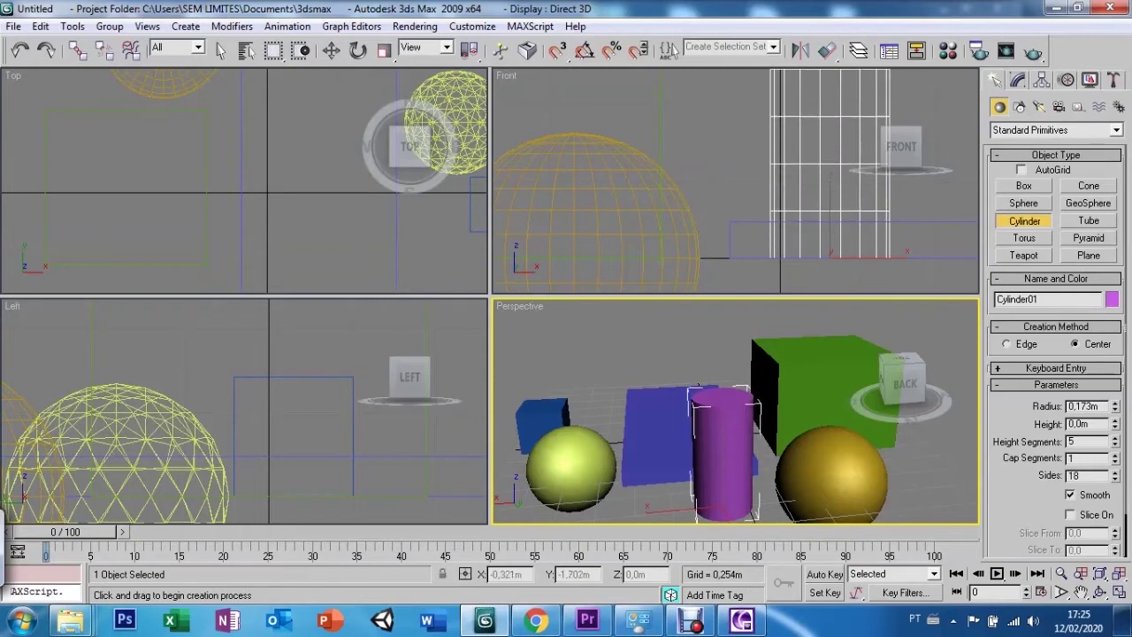
pyautogui.click(718, 331)
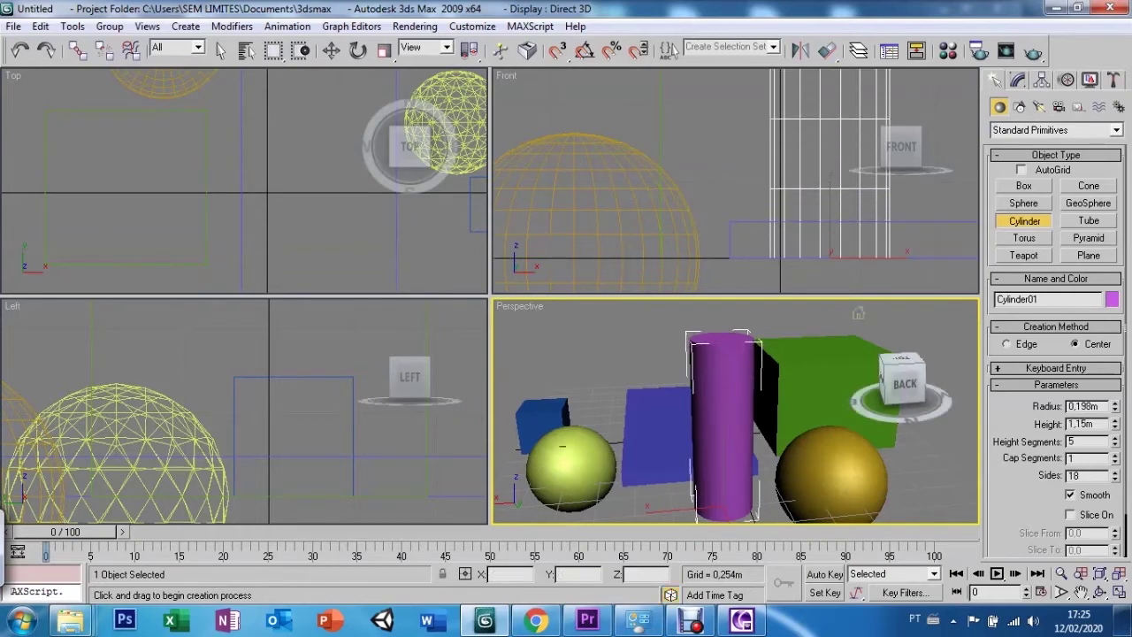
pyautogui.click(1088, 238)
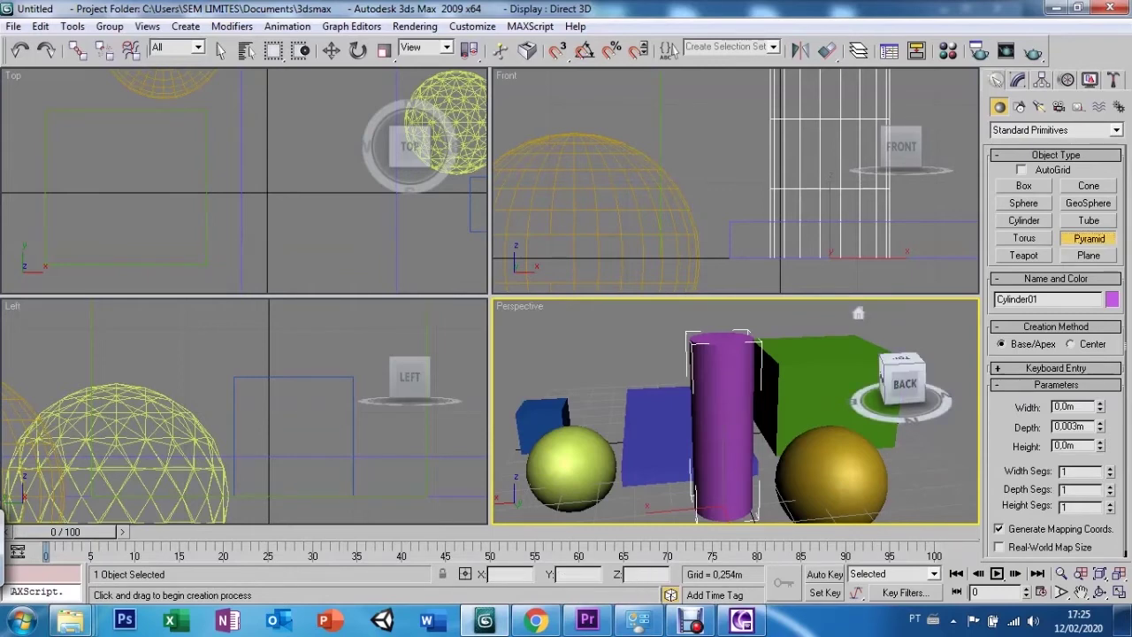
pyautogui.click(177, 194)
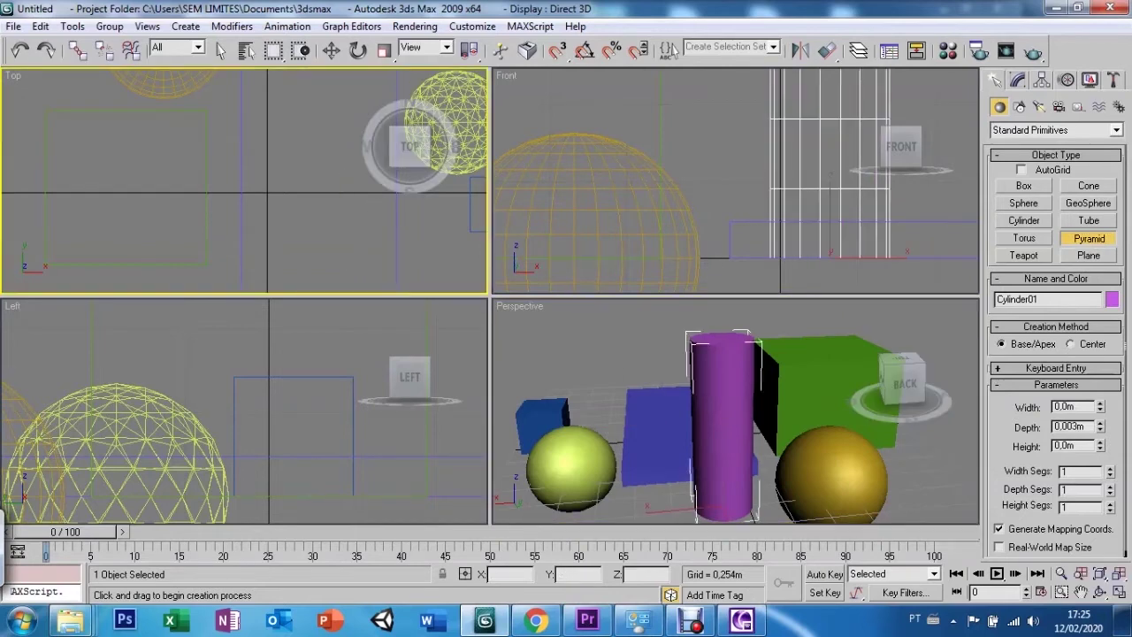
# Build a light-green pyramid 1,343m wide, 0,806m deep and 1,355m tall from the Top view
pyautogui.press('w')
pyautogui.hotkey('ctrl', 'd')
pyautogui.hotkey('ctrl', 'shift', 'z')
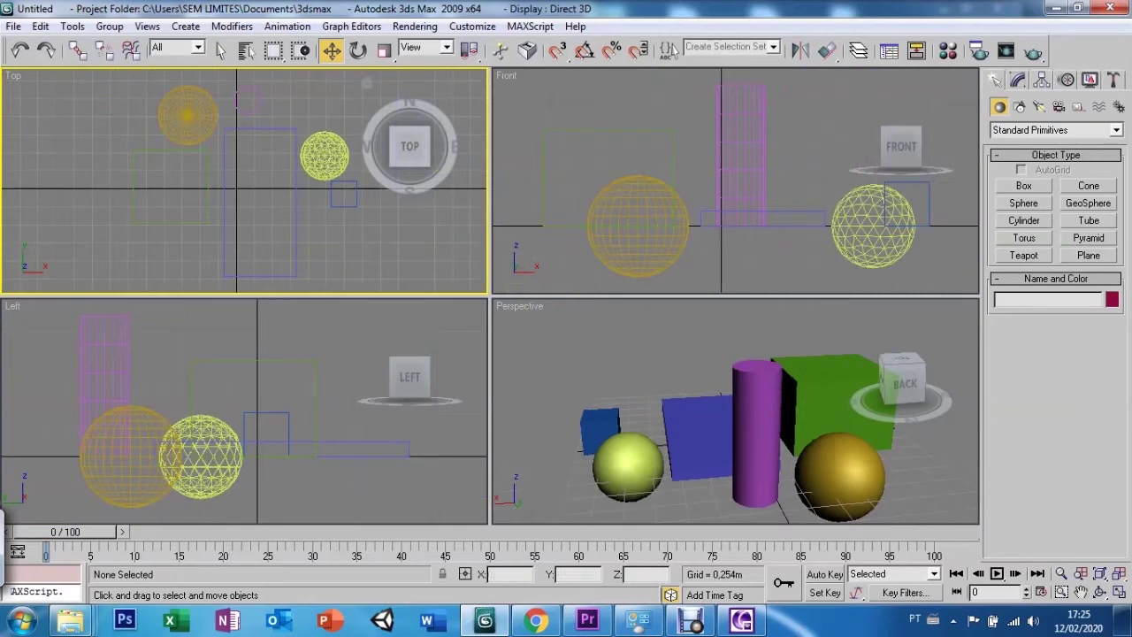
pyautogui.click(1089, 237)
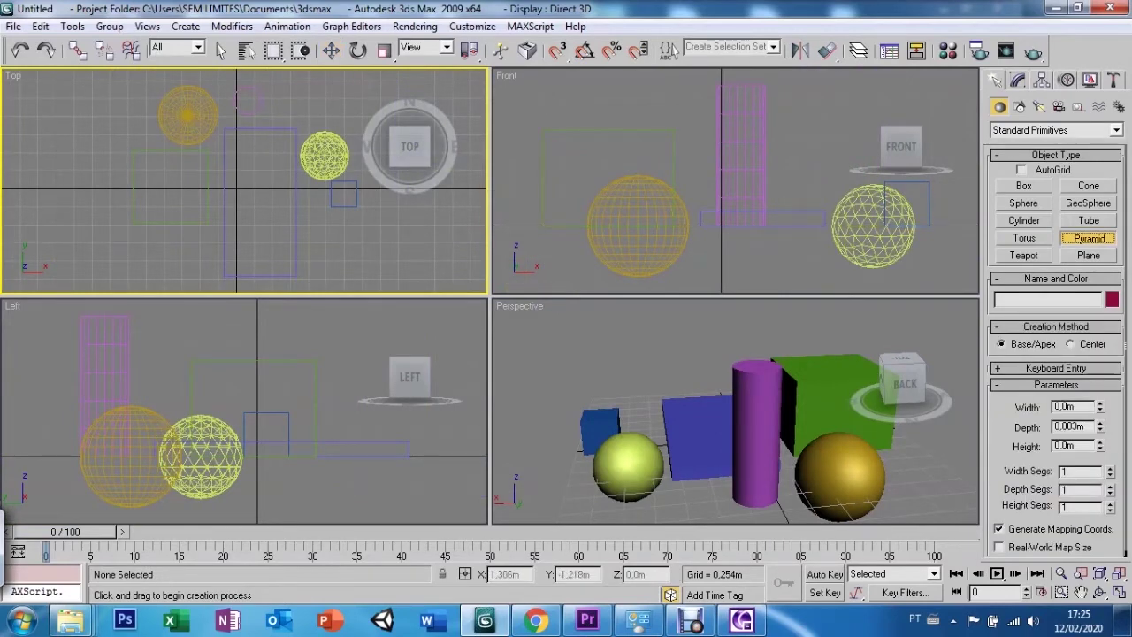
pyautogui.moveTo(327, 242); pyautogui.dragTo(374, 282)
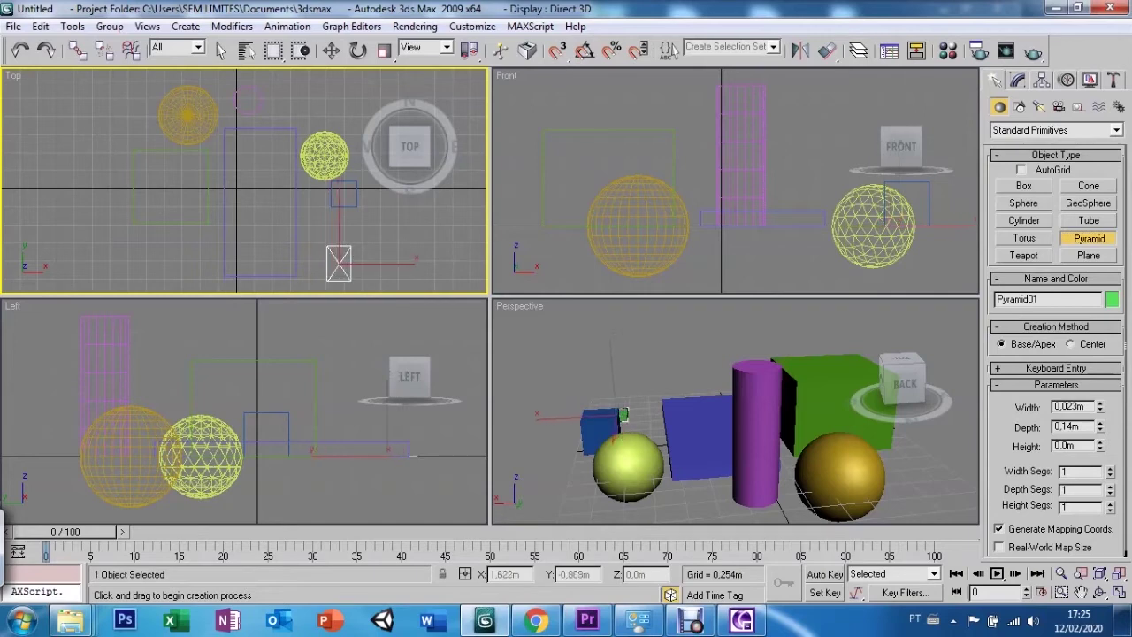
pyautogui.moveTo(374, 243); pyautogui.dragTo(422, 222)
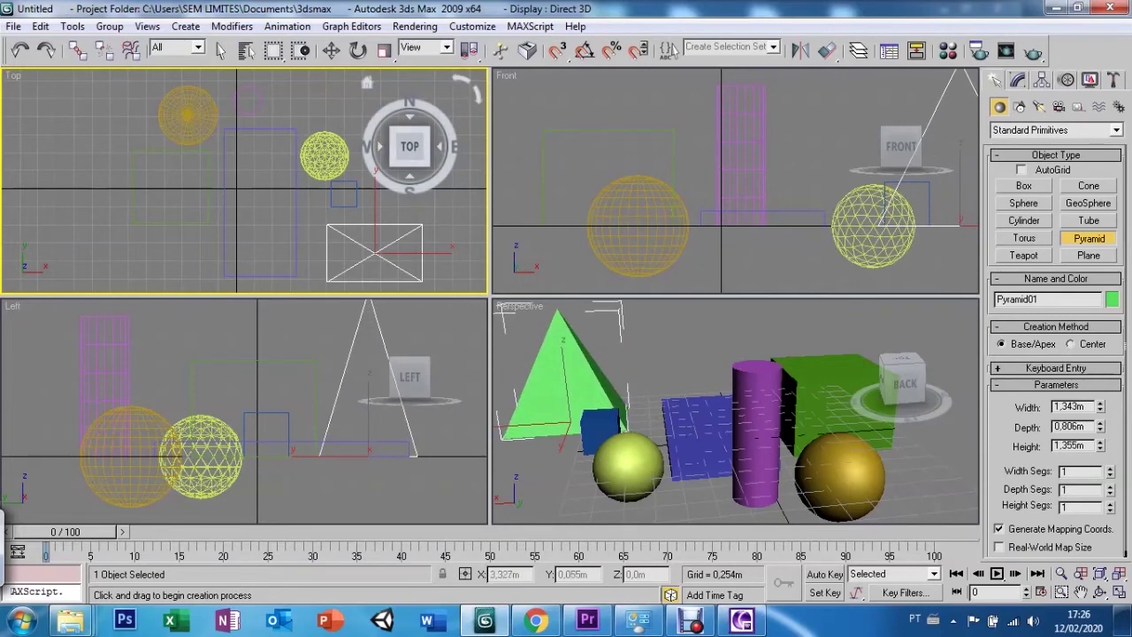
pyautogui.click(469, 89)
pyautogui.click(531, 407)
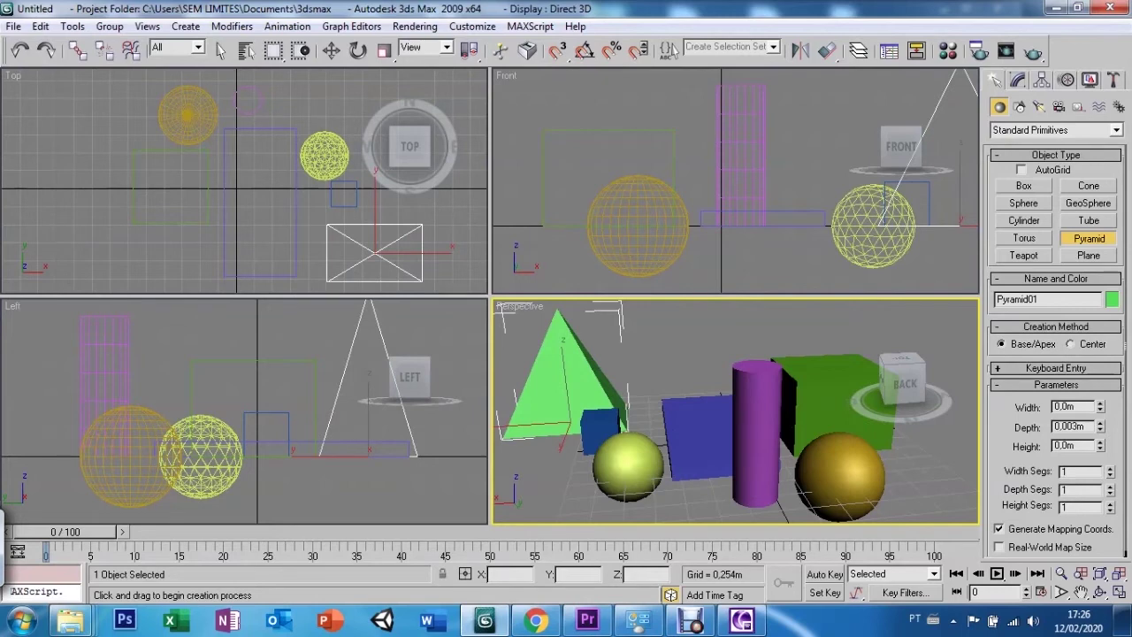
pyautogui.click(1089, 256)
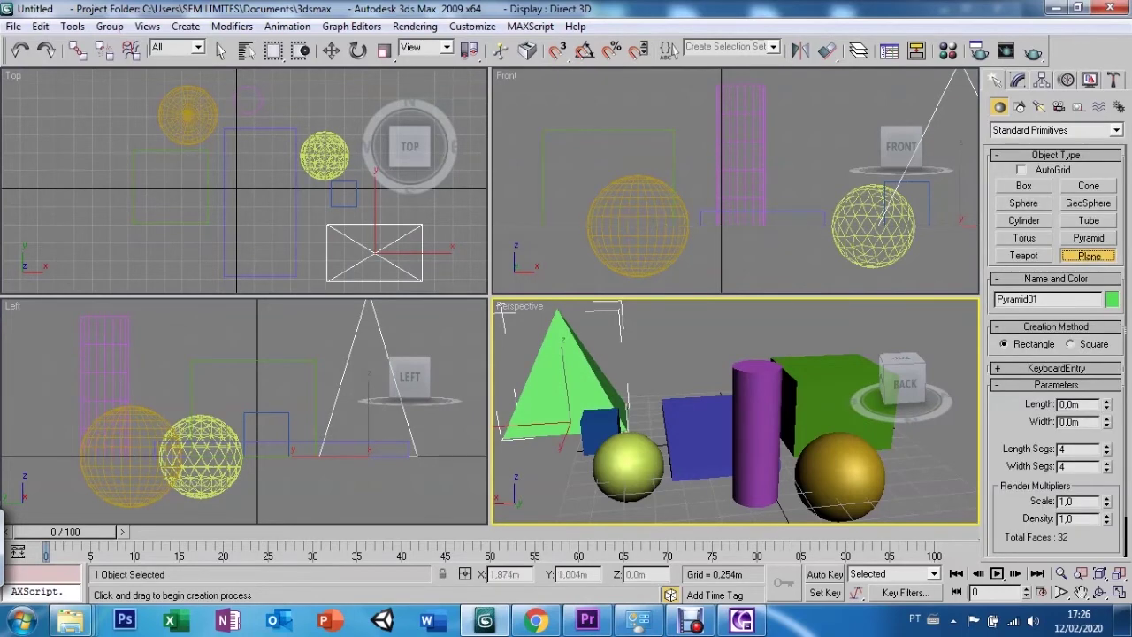
# Draw a teal ground plane beneath all the scene objects and shrink it to size
pyautogui.moveTo(369, 117); pyautogui.dragTo(127, 352)
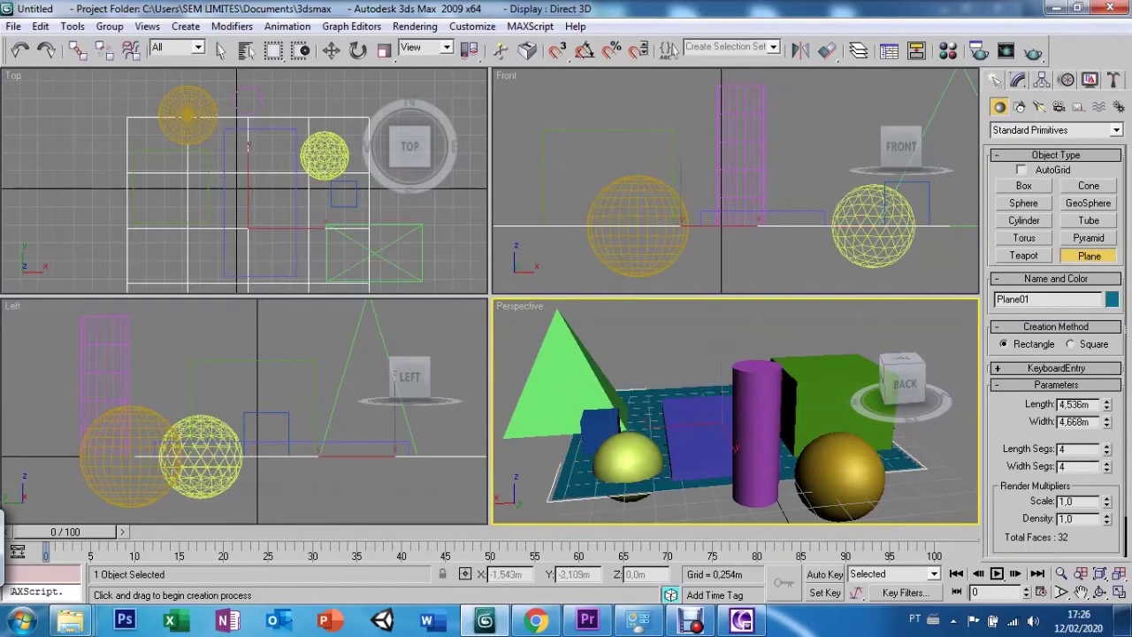
pyautogui.moveTo(126, 292)
pyautogui.mouseDown()
pyautogui.moveTo(290, 219)
pyautogui.moveTo(68, 294)
pyautogui.mouseUp()
pyautogui.moveTo(903, 382)
pyautogui.click(1024, 256)
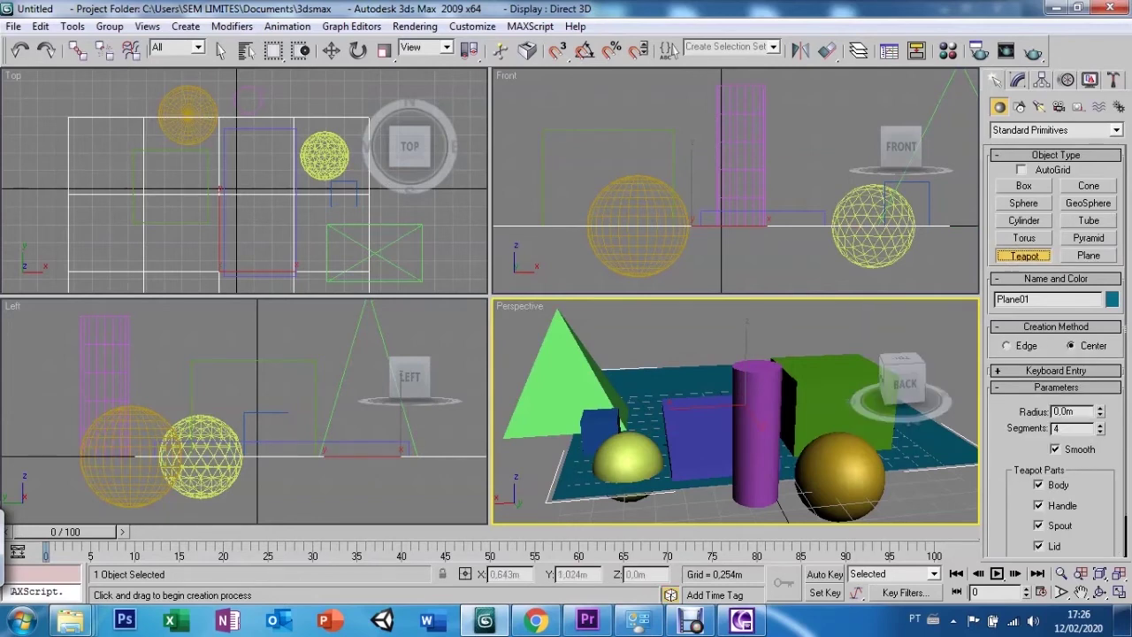
# Place a lilac teapot at the front and start a green torus at the right front
pyautogui.moveTo(682, 498)
pyautogui.mouseDown()
pyautogui.moveTo(760, 469)
pyautogui.moveTo(747, 462)
pyautogui.mouseUp()
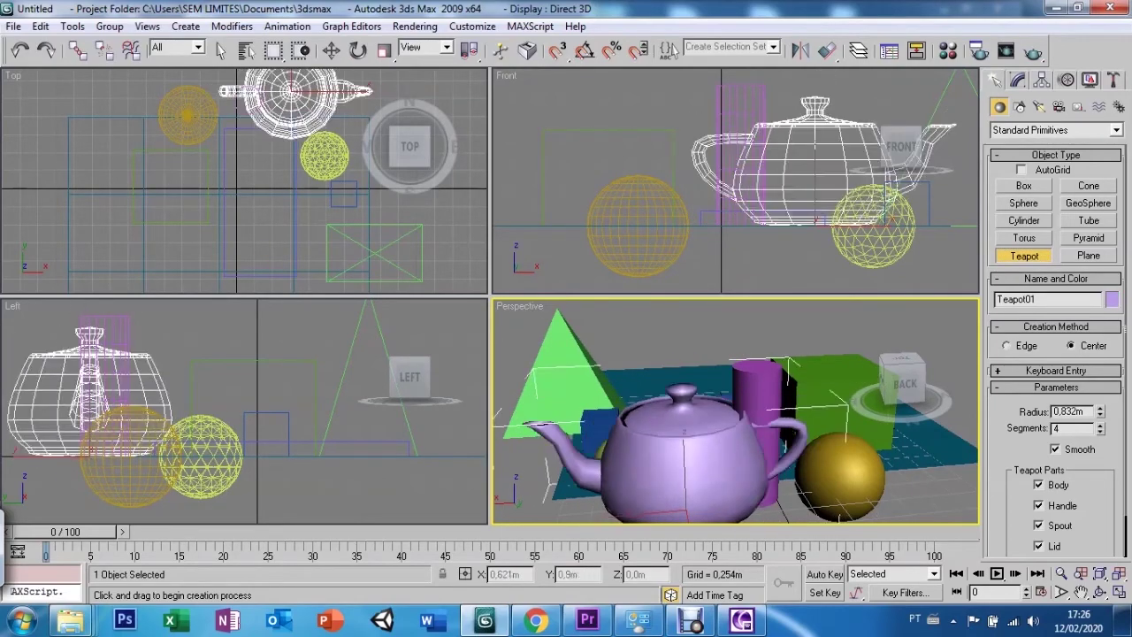
pyautogui.moveTo(748, 462); pyautogui.dragTo(725, 473)
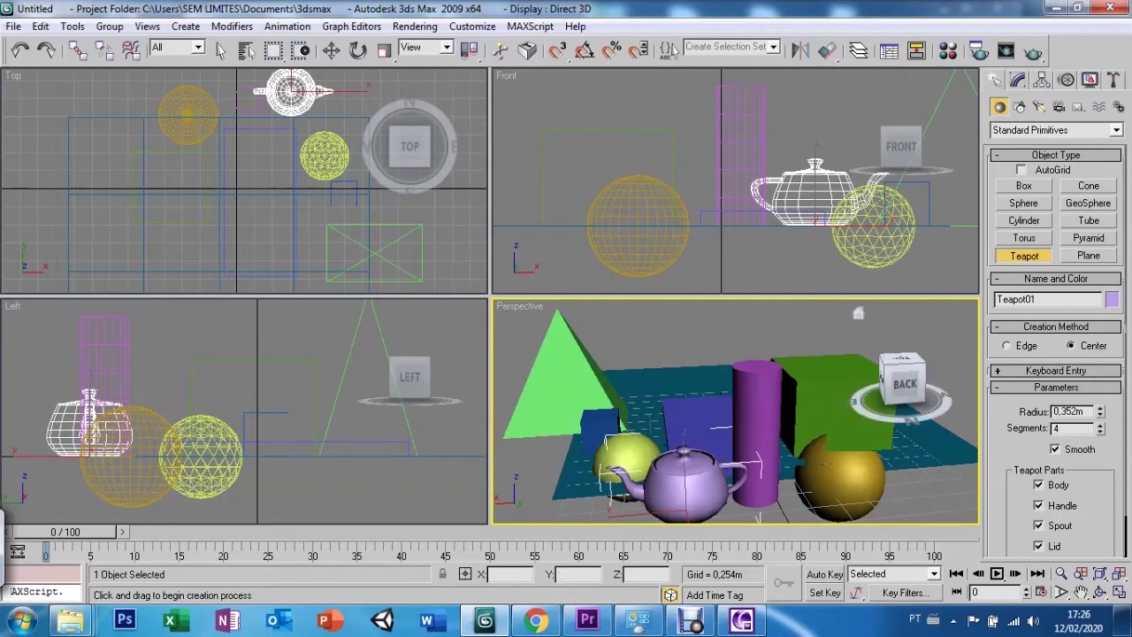
pyautogui.click(1024, 238)
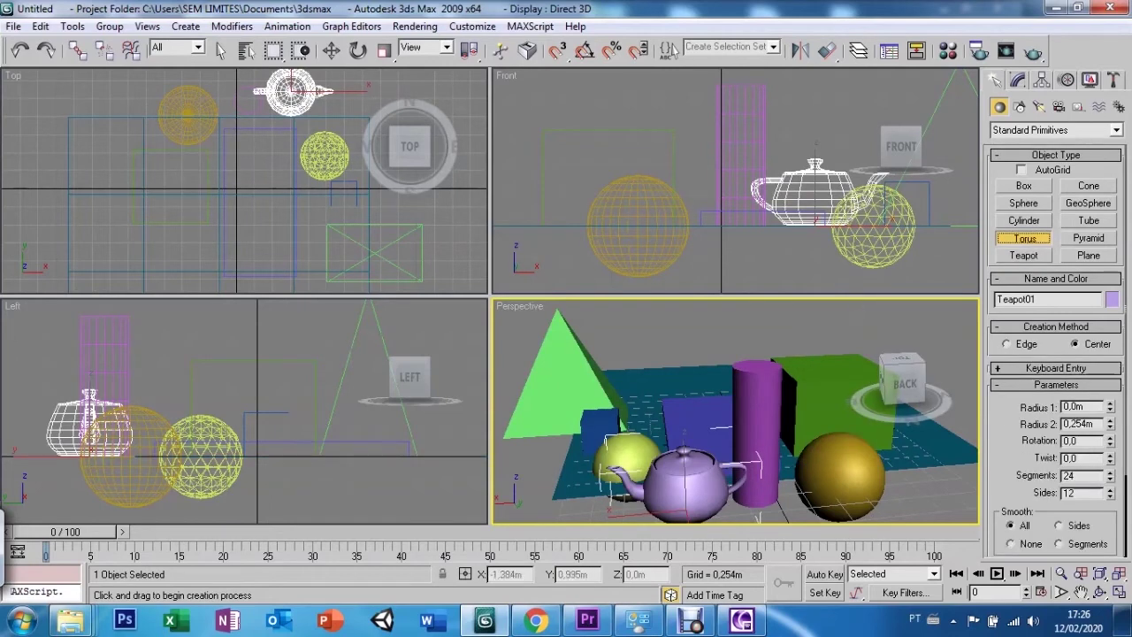
pyautogui.moveTo(915, 464); pyautogui.dragTo(939, 413)
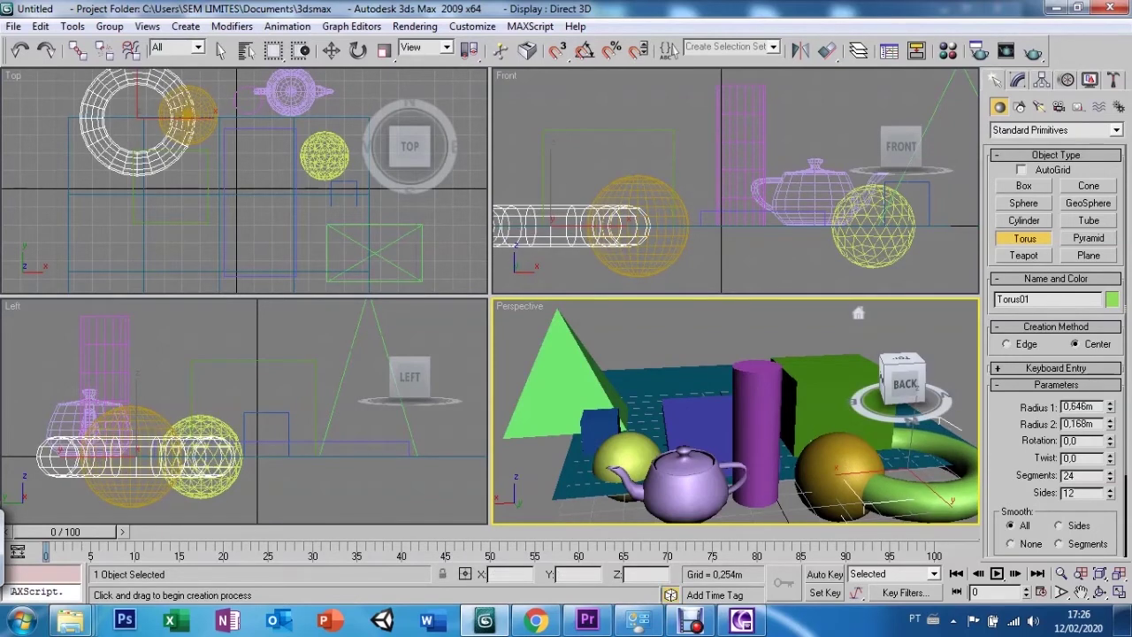
# Add a brown cylinder, an olive tube (radii 0,347m/0,202m, 1,078m tall) and a cone base
pyautogui.click(1025, 221)
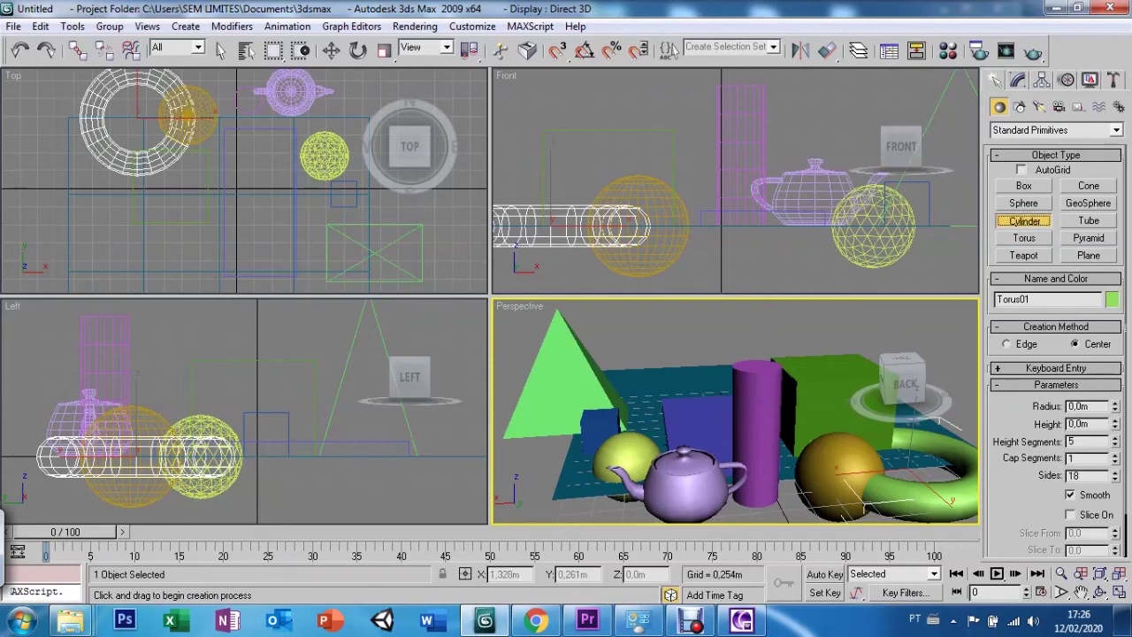
pyautogui.moveTo(533, 482); pyautogui.dragTo(518, 488)
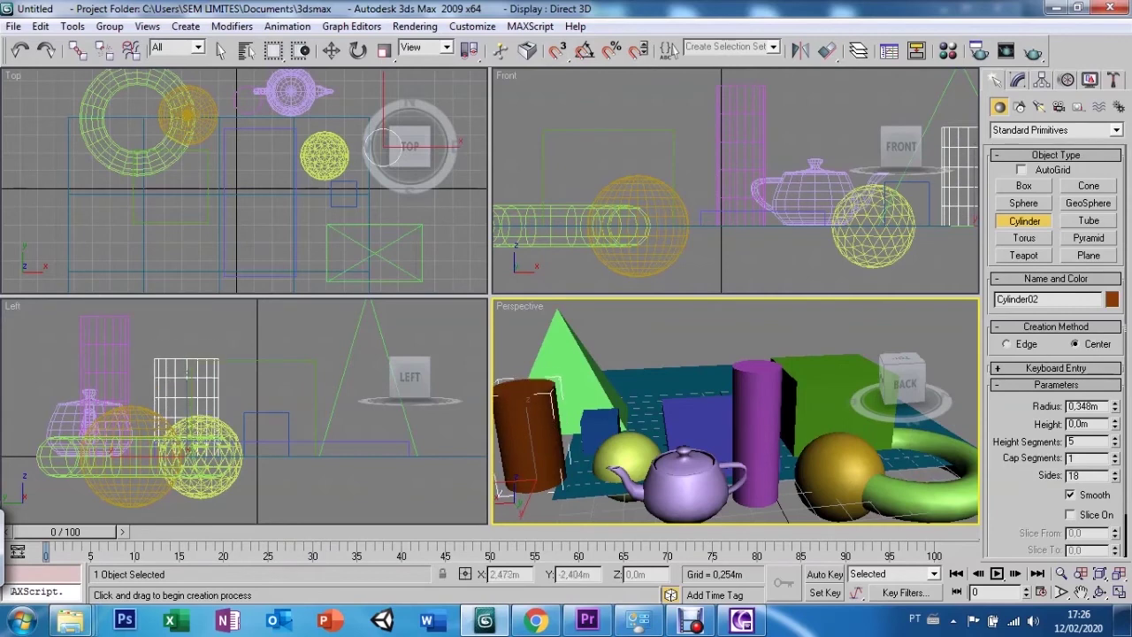
pyautogui.click(1089, 220)
pyautogui.moveTo(538, 501); pyautogui.dragTo(541, 502)
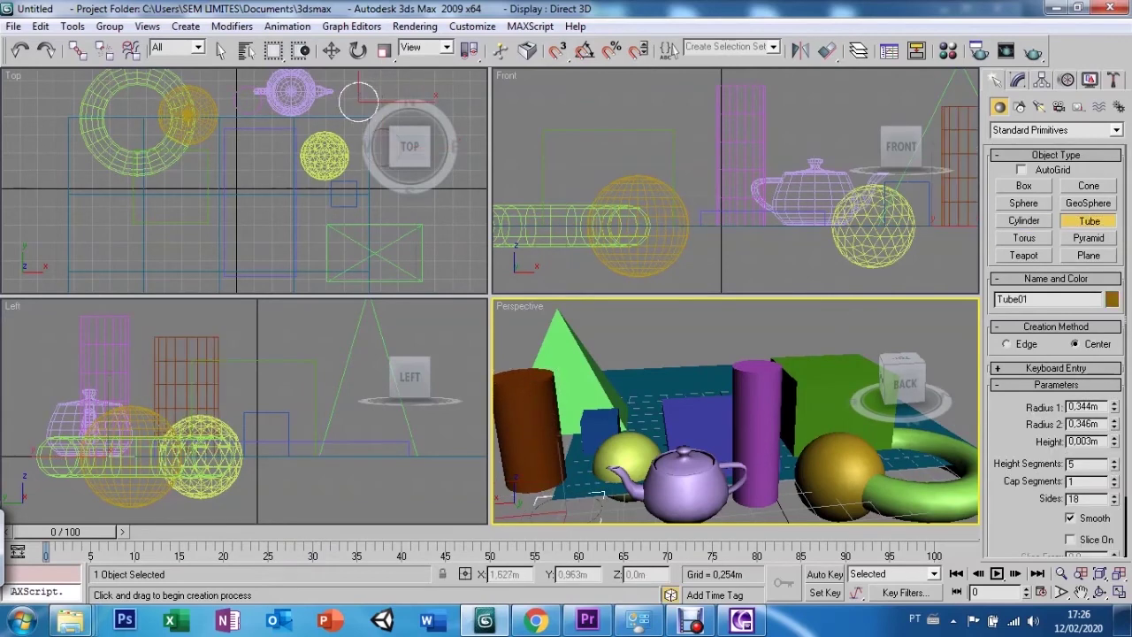
pyautogui.click(541, 502)
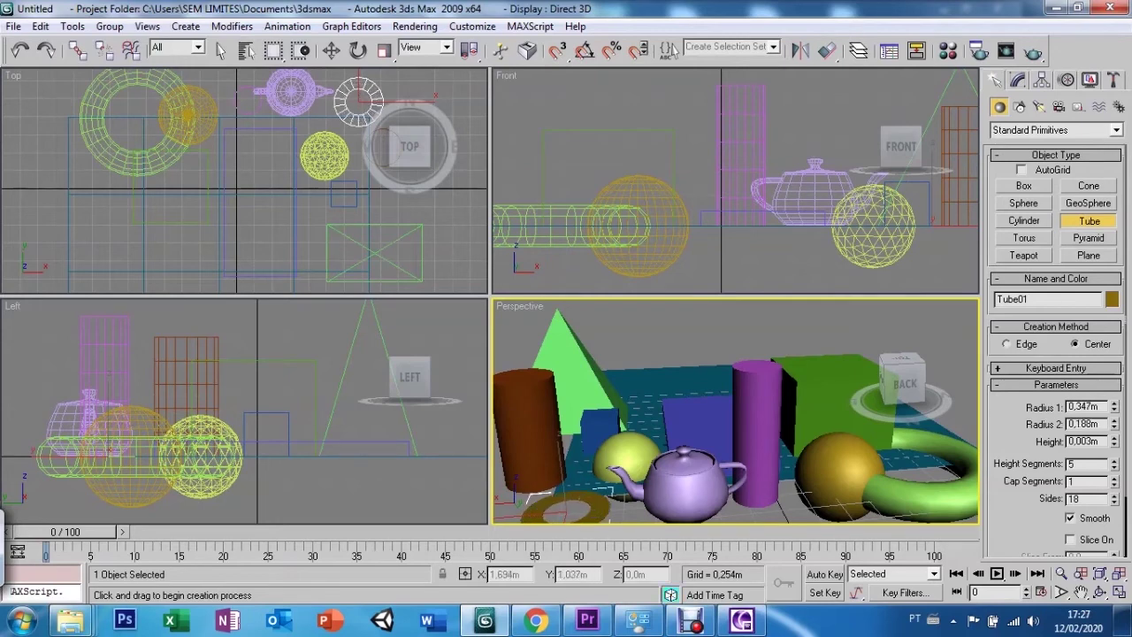
pyautogui.click(574, 499)
pyautogui.click(575, 497)
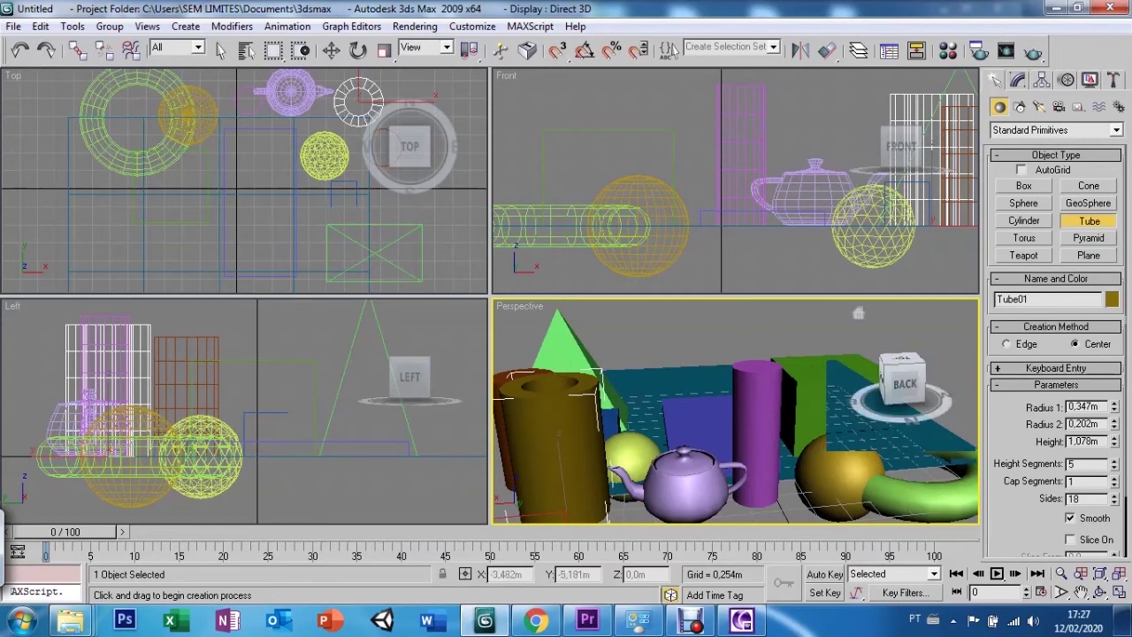
pyautogui.click(1088, 185)
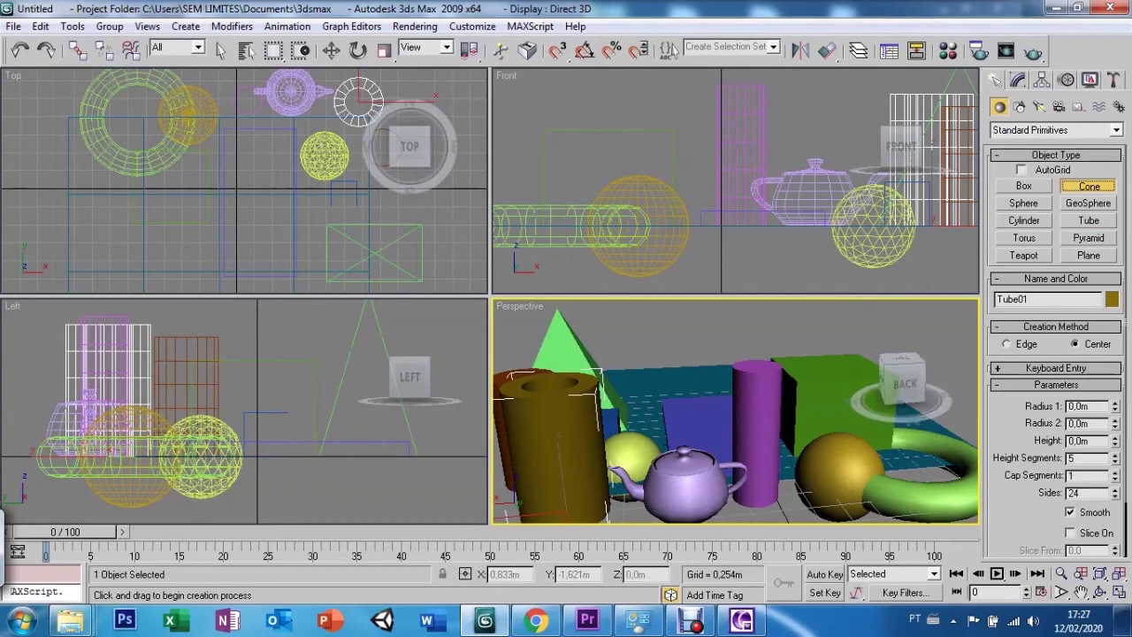
pyautogui.moveTo(655, 387)
pyautogui.mouseDown()
pyautogui.moveTo(708, 387)
pyautogui.moveTo(682, 382)
pyautogui.mouseUp()
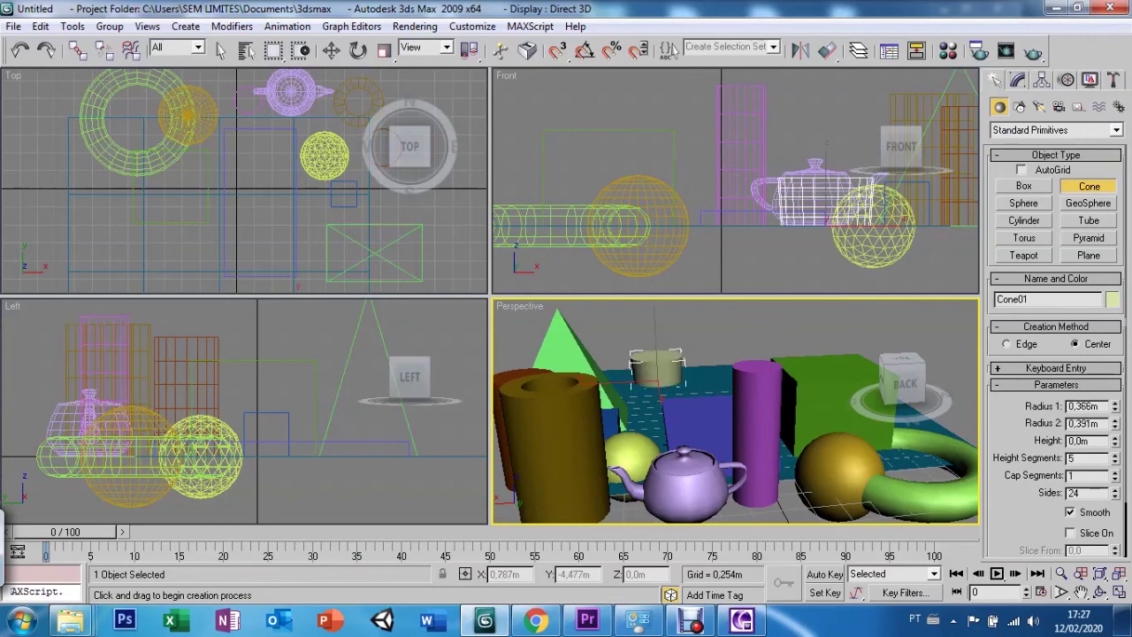